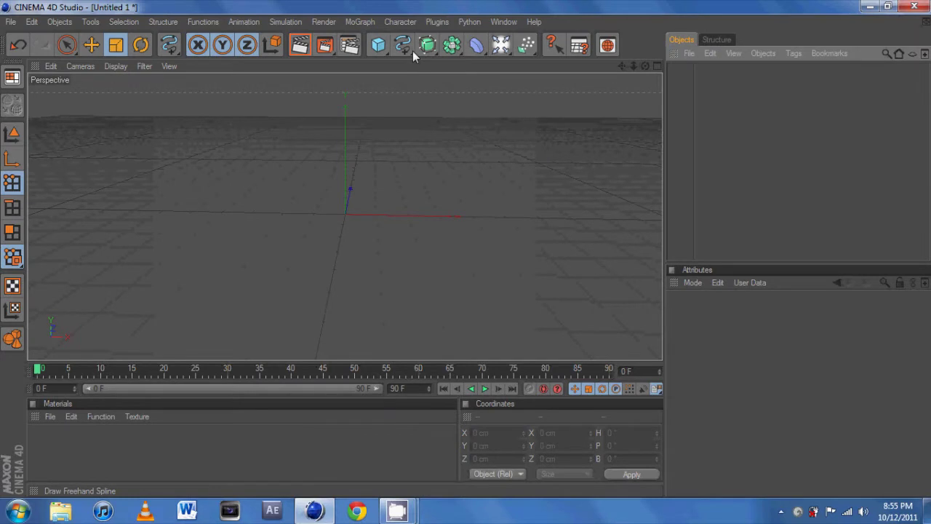
# - Add a circle spline to the empty scene
pyautogui.moveTo(412, 51); pyautogui.dragTo(509, 107)
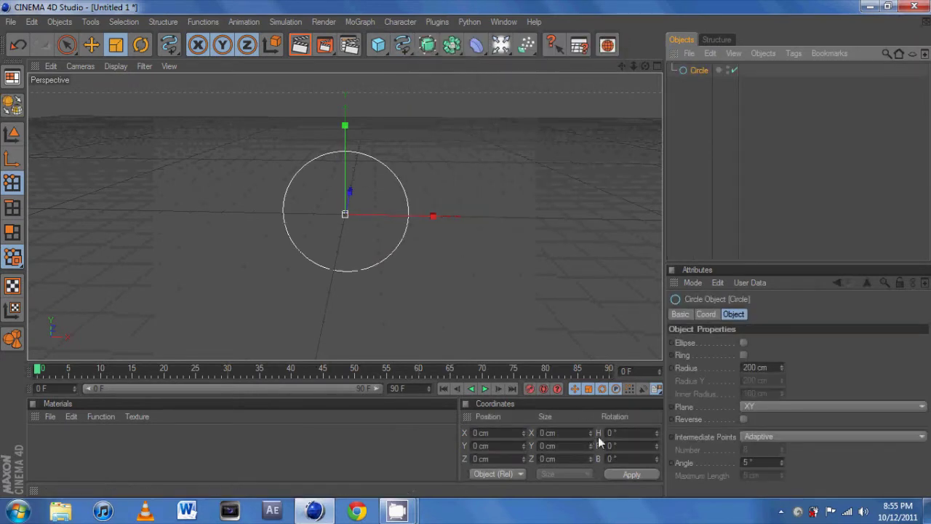
# - Try to set the circle's pitch rotation to 90° through its coordinate values
pyautogui.click(617, 445)
pyautogui.click(345, 421)
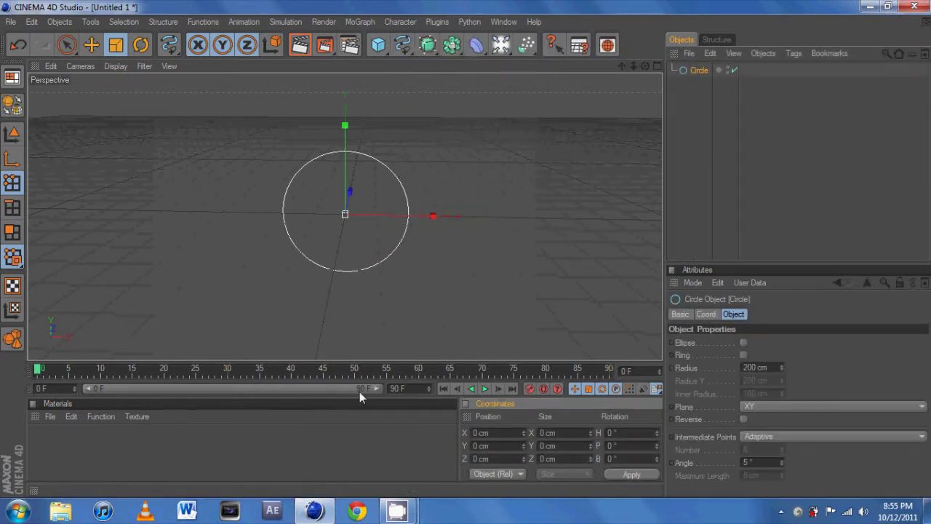
pyautogui.click(701, 70)
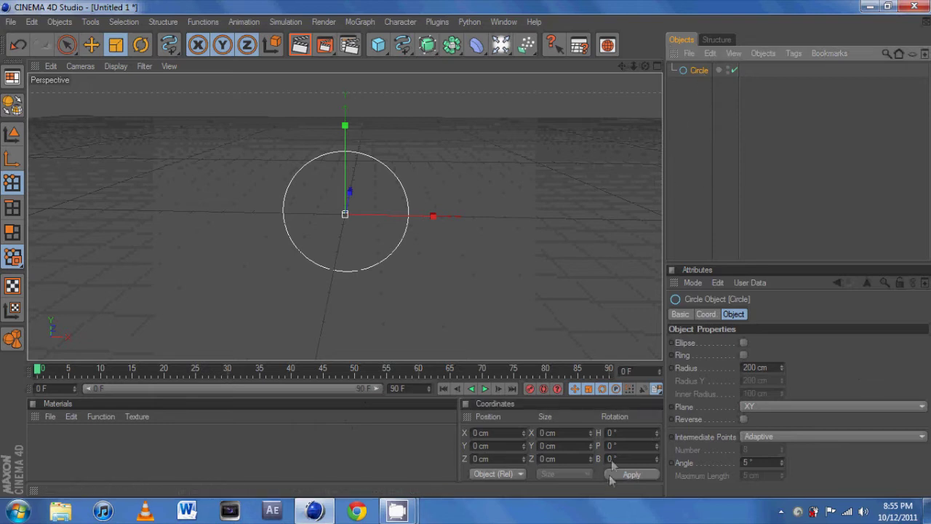
pyautogui.click(613, 446)
pyautogui.write('90')
pyautogui.press('Return')
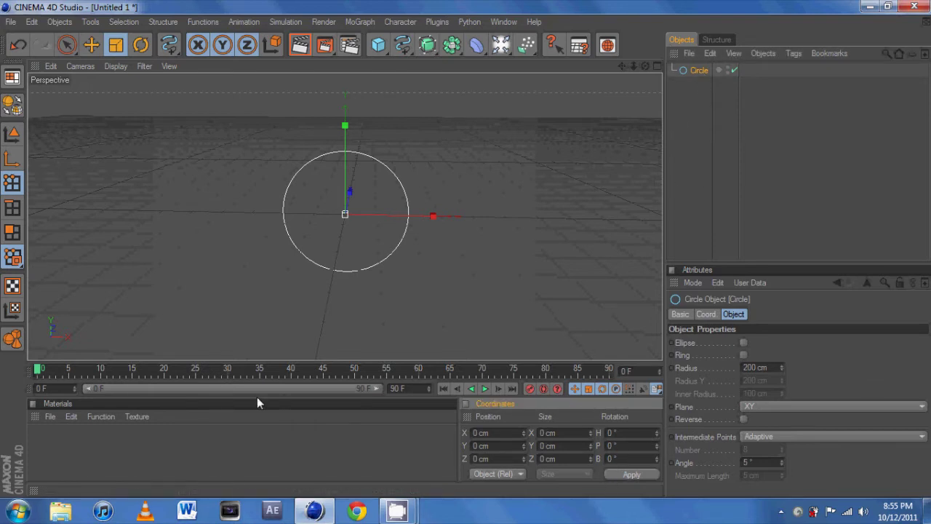
# - Rotate the circle about its X axis until it lies flat on the ground plane
pyautogui.click(140, 45)
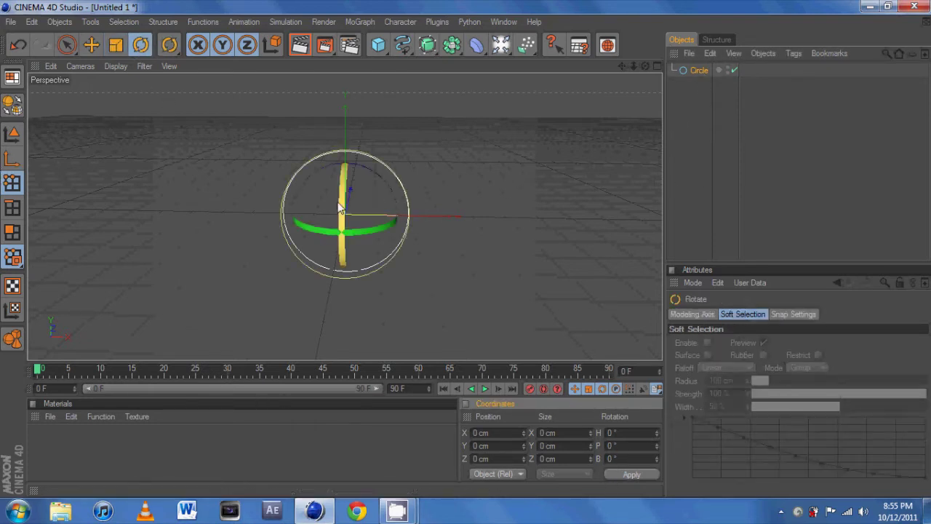
pyautogui.moveTo(347, 217); pyautogui.dragTo(349, 256)
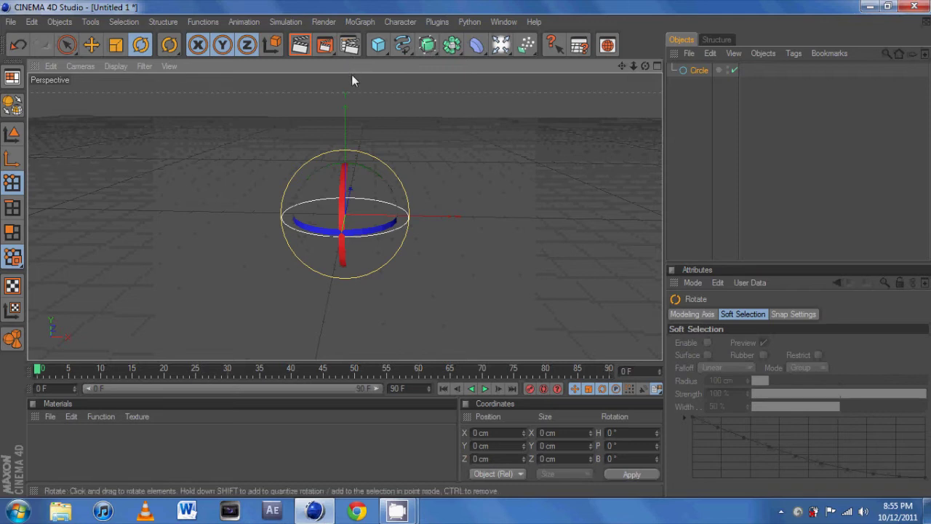
# - Duplicate the flat circle and move the copy straight up, a short distance above the original
pyautogui.hotkey('ctrl', 'c')
pyautogui.hotkey('ctrl', 'v')
pyautogui.click(91, 45)
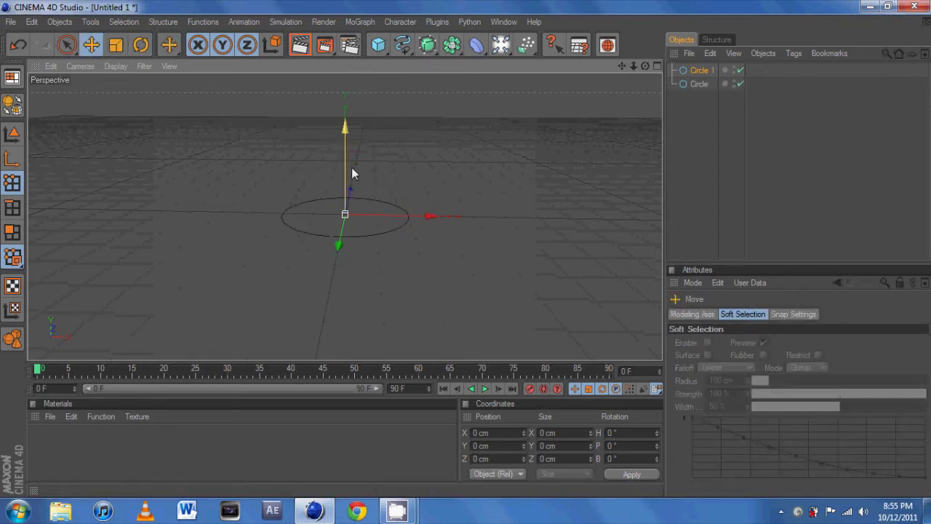
pyautogui.moveTo(353, 177); pyautogui.dragTo(354, 131)
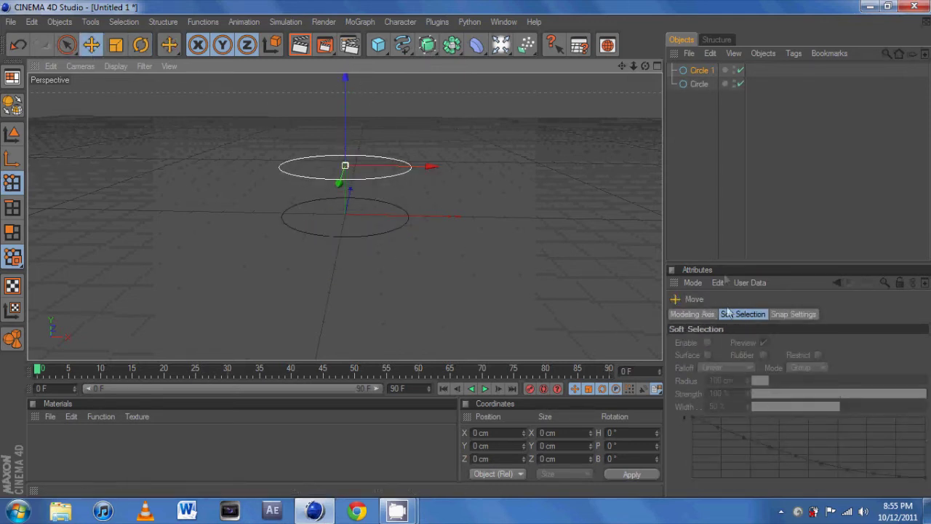
# - Set the radius of the raised circle copy to 50 cm
pyautogui.click(702, 69)
pyautogui.click(756, 367)
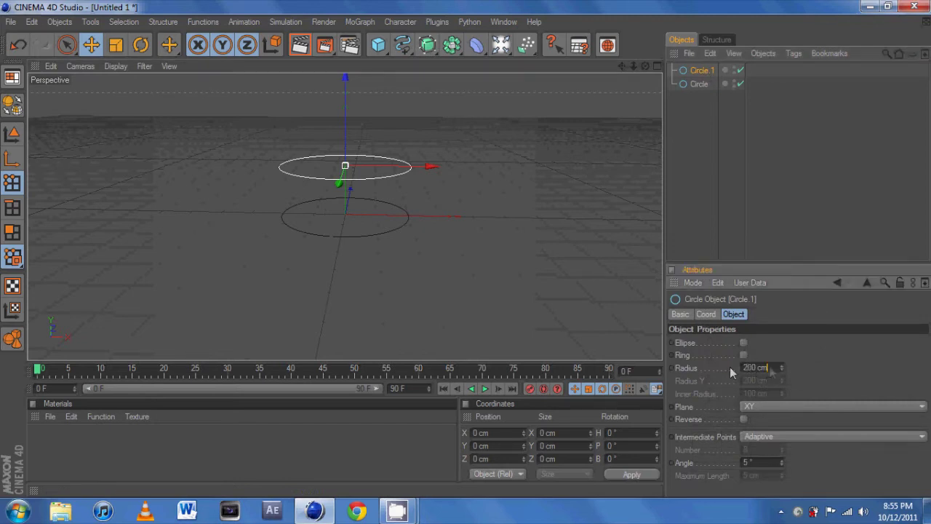
pyautogui.write('50')
pyautogui.press('Return')
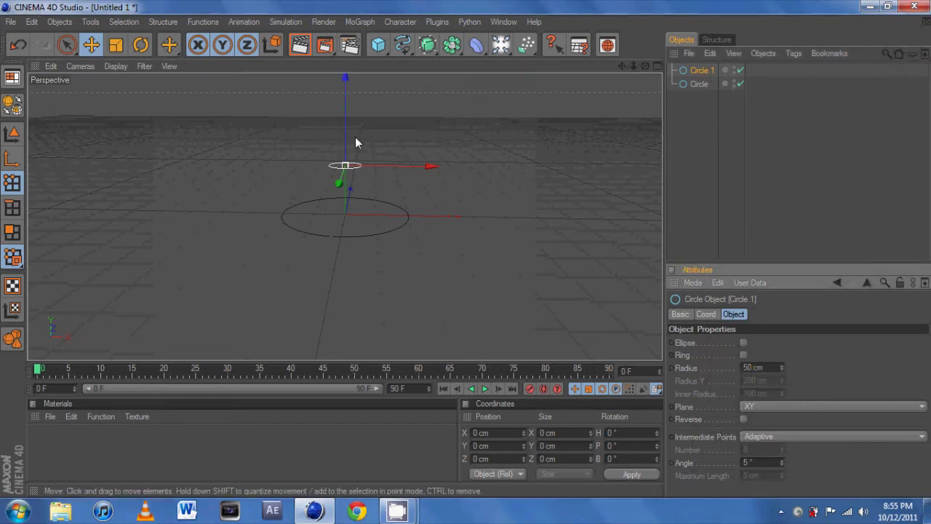
pyautogui.click(364, 246)
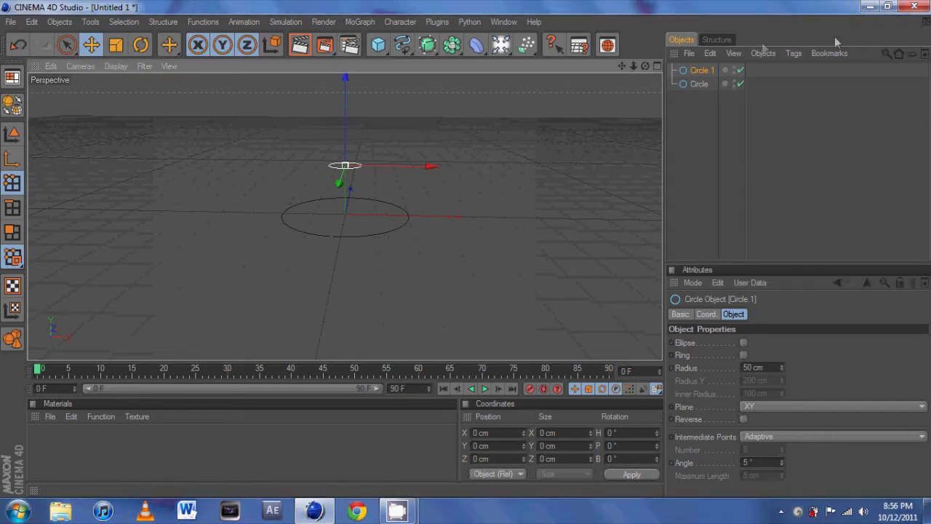
# - Duplicate the ground-level circle and raise the new copy straight up, well above the small middle circle
pyautogui.click(698, 84)
pyautogui.hotkey('ctrl', 'c')
pyautogui.hotkey('ctrl', 'v')
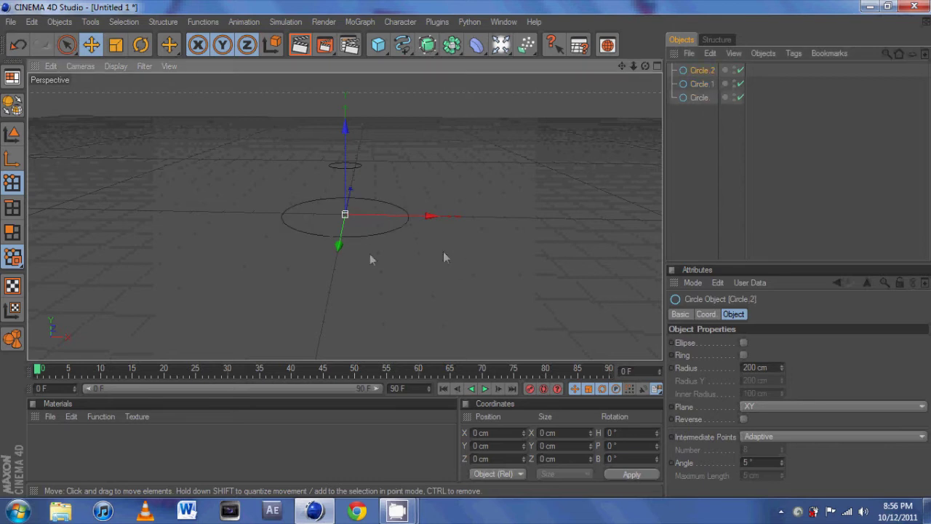
pyautogui.moveTo(347, 128); pyautogui.dragTo(347, 11)
pyautogui.moveTo(467, 248); pyautogui.dragTo(466, 249)
# - Set the radius of the topmost circle to 400 cm
pyautogui.click(758, 367)
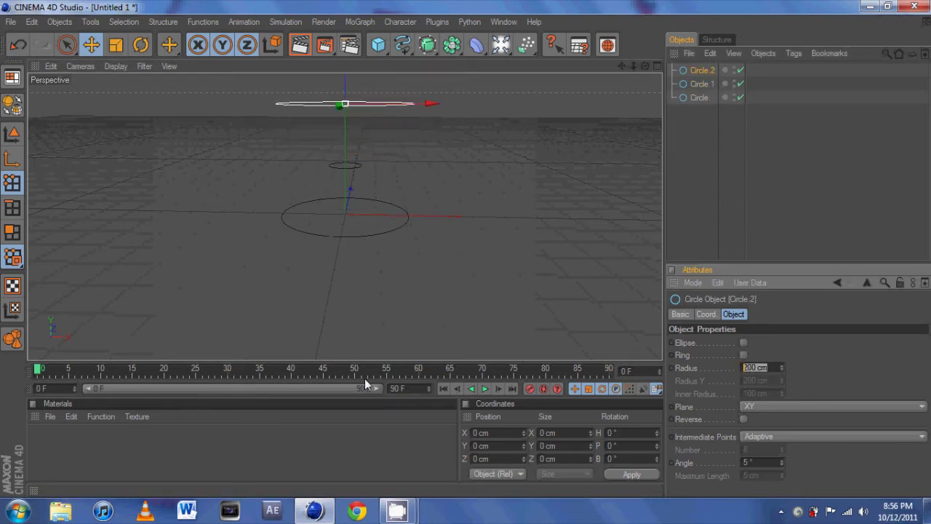
pyautogui.write('400')
pyautogui.press('Return')
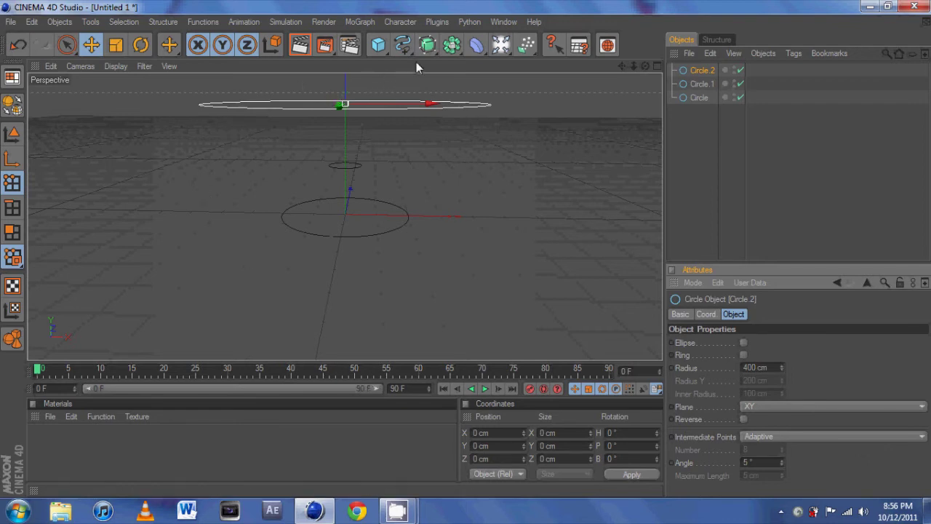
# - Add a Loft NURBS object and make all three circles its children to generate a surface through them
pyautogui.click(428, 45)
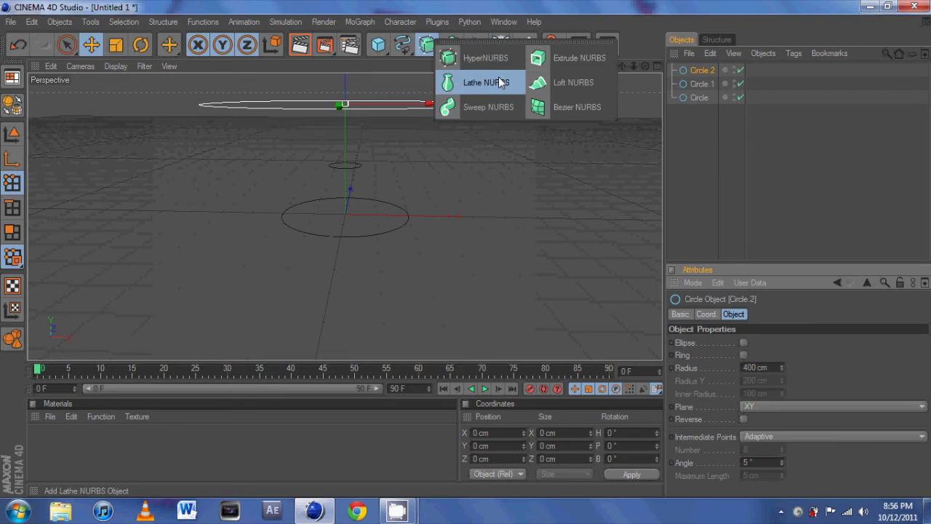
pyautogui.click(560, 83)
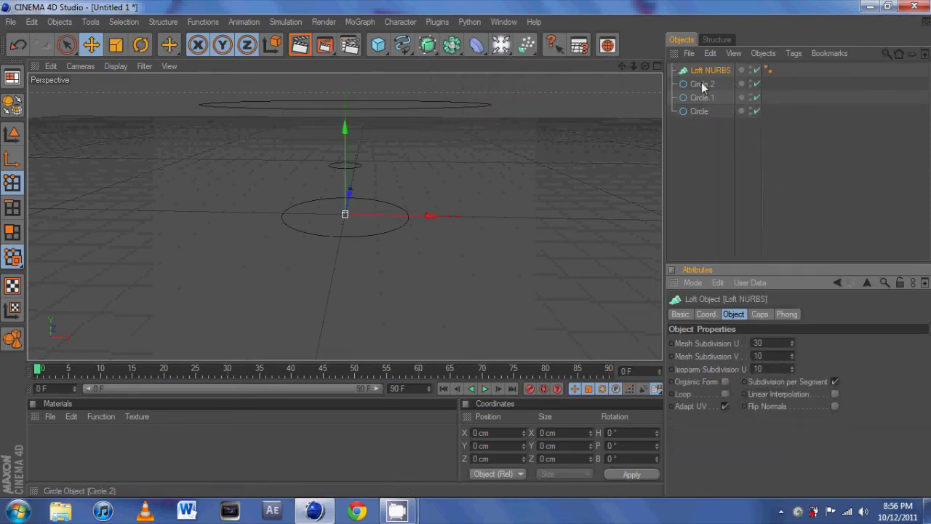
pyautogui.moveTo(709, 163); pyautogui.dragTo(696, 86)
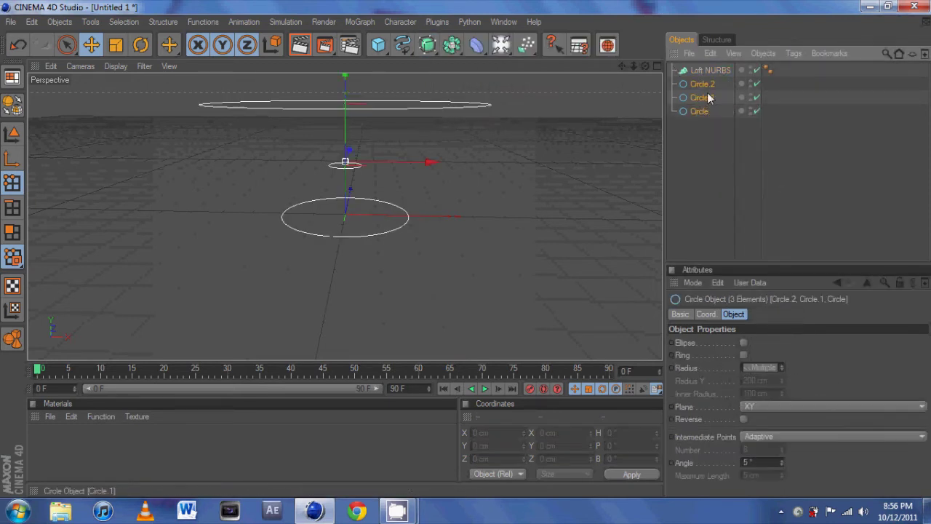
pyautogui.moveTo(711, 72); pyautogui.dragTo(709, 65)
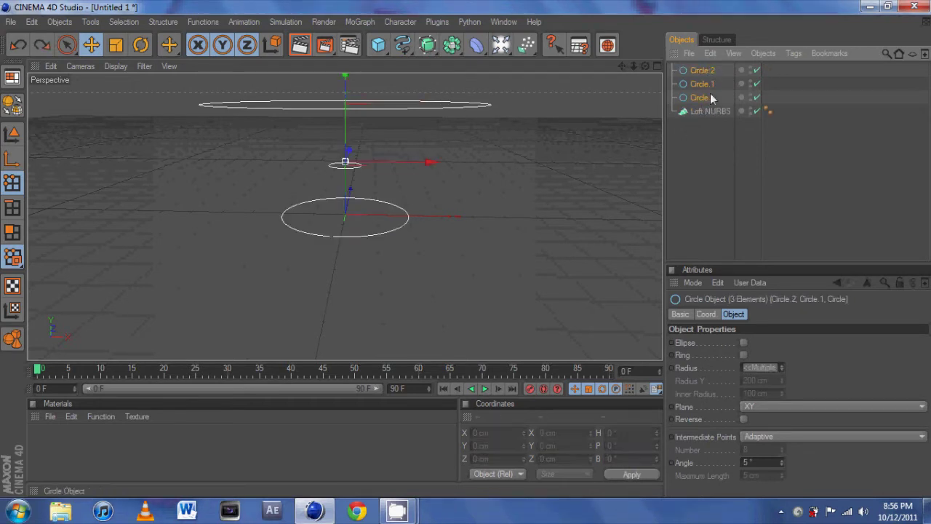
pyautogui.moveTo(710, 93); pyautogui.dragTo(704, 112)
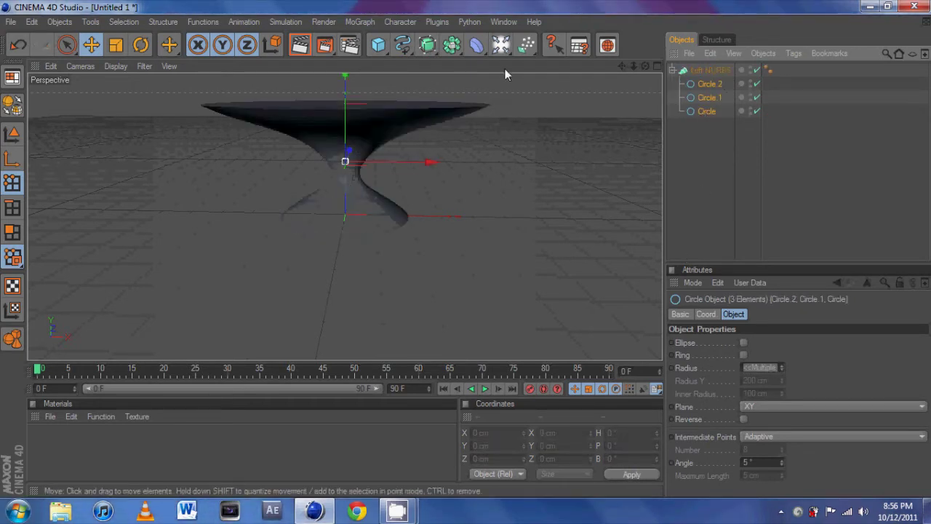
pyautogui.moveTo(644, 66); pyautogui.dragTo(467, 249)
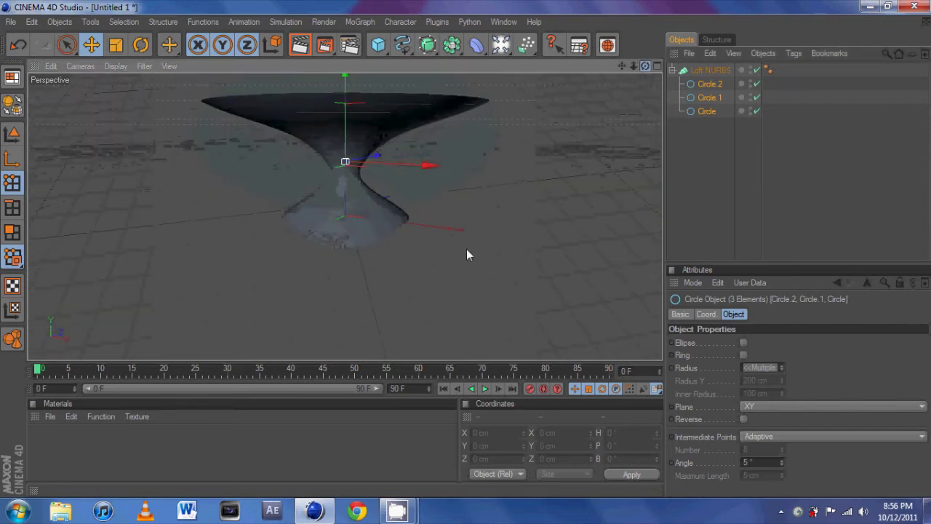
# - Try different orders of the circles inside the Loft NURBS, and restore the order Circle.2, Circle.1, Circle
pyautogui.click(710, 112)
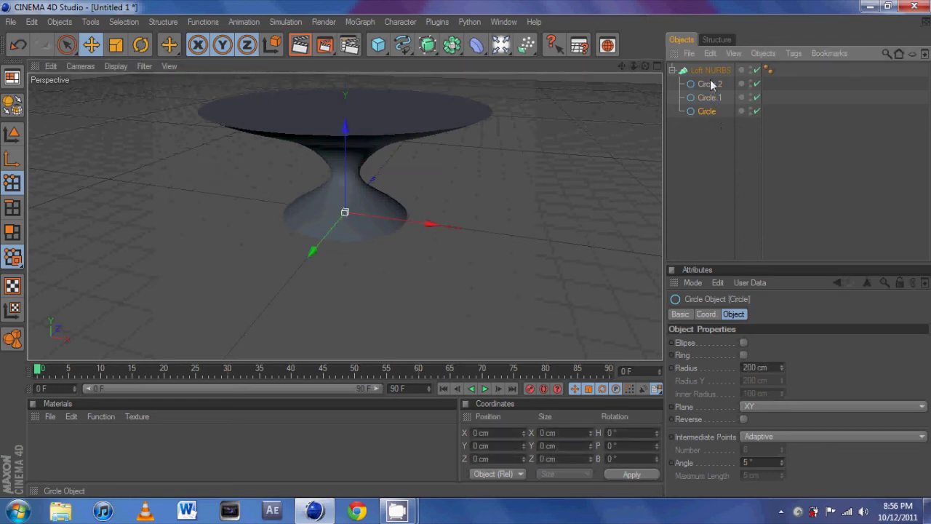
pyautogui.moveTo(710, 83); pyautogui.dragTo(709, 78)
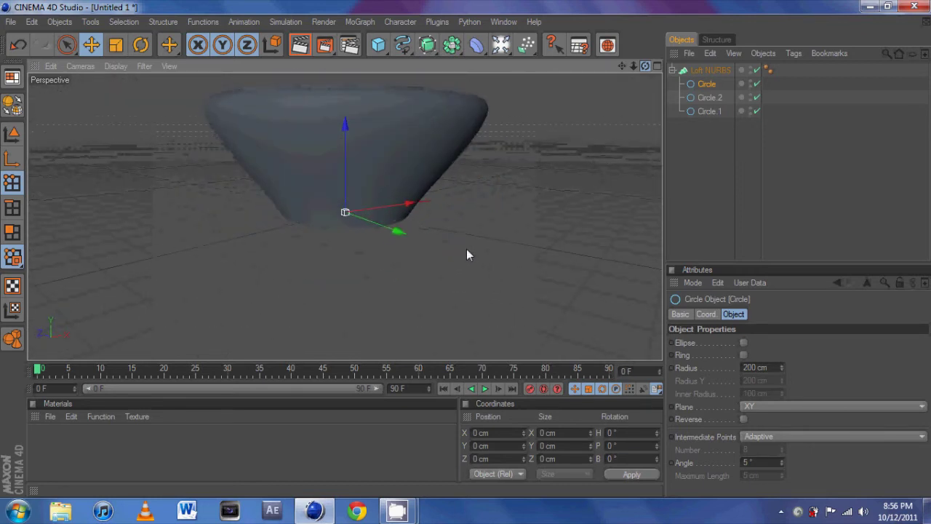
pyautogui.moveTo(702, 114); pyautogui.dragTo(699, 113)
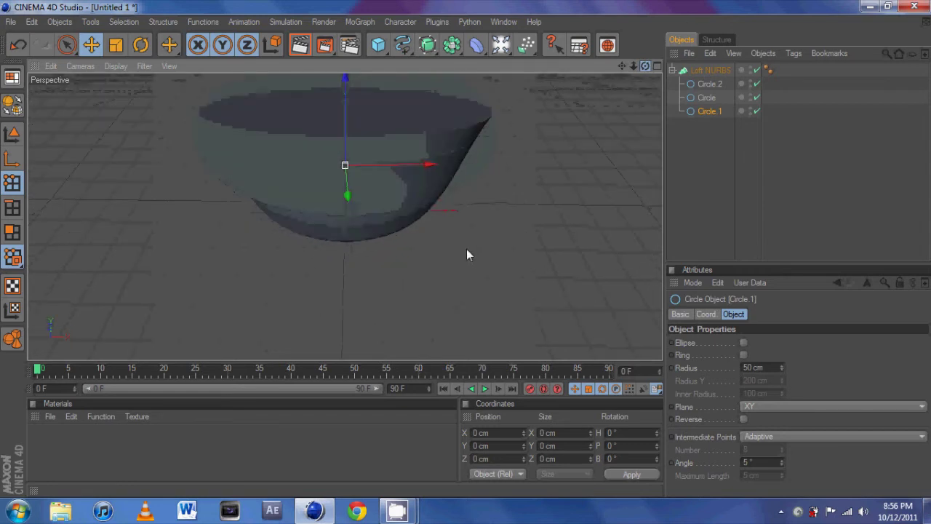
pyautogui.moveTo(699, 106); pyautogui.dragTo(703, 89)
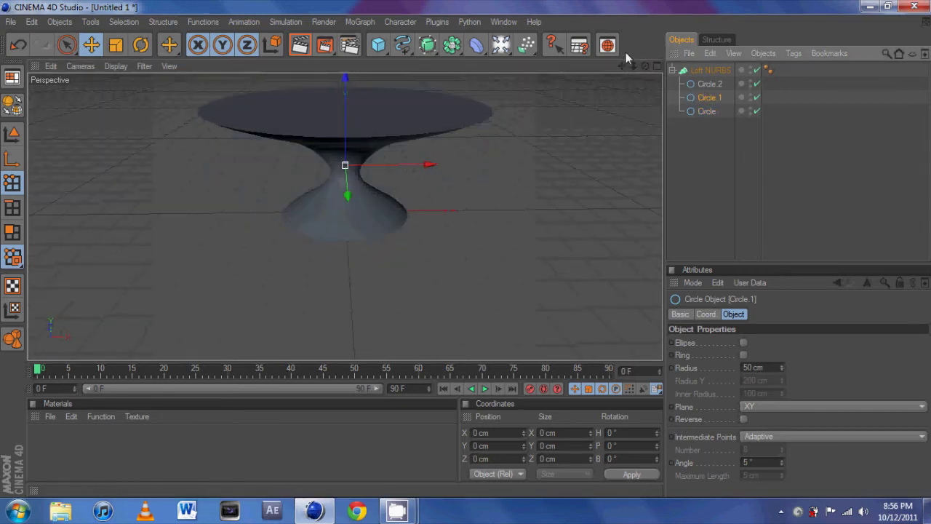
# - Select the Loft NURBS object and inspect its lofted surface from several angles
pyautogui.moveTo(646, 67); pyautogui.dragTo(466, 249)
pyautogui.click(704, 69)
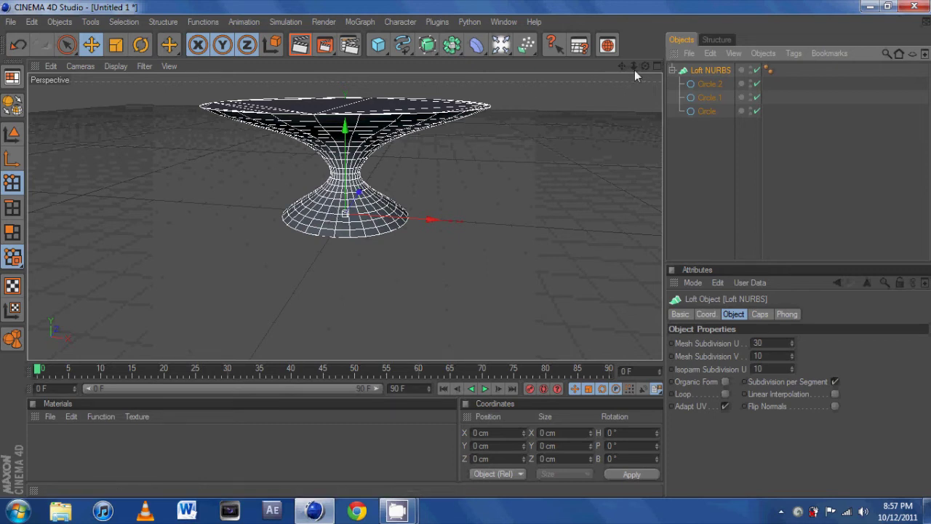
pyautogui.moveTo(646, 67); pyautogui.dragTo(466, 249)
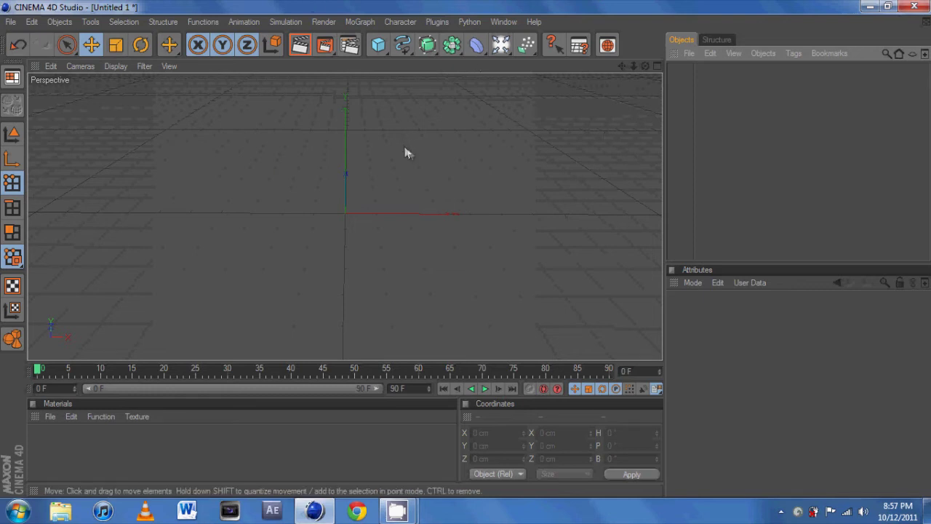
# - Draw a two-point Bezier spline in the empty scene, bending its far end into a hook shape
pyautogui.click(403, 45)
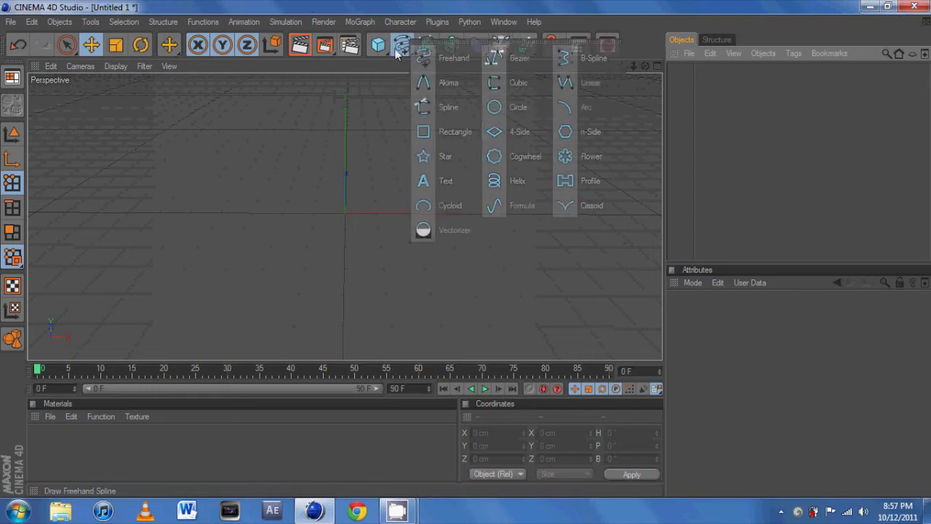
pyautogui.click(509, 60)
pyautogui.moveTo(355, 287); pyautogui.dragTo(334, 148)
pyautogui.moveTo(467, 249); pyautogui.dragTo(466, 250)
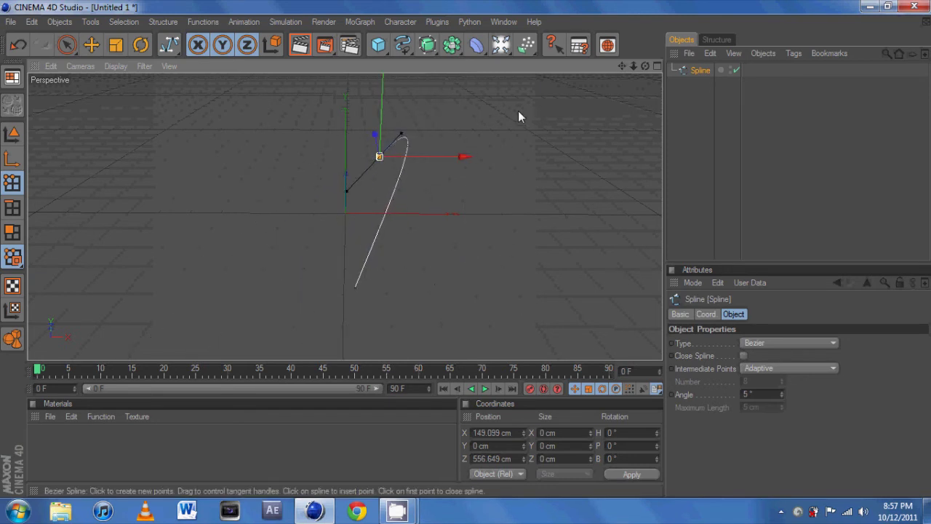
# - Add a circle spline and move it to the straight, unhooked end of the Bezier spline
pyautogui.moveTo(645, 66); pyautogui.dragTo(632, 83)
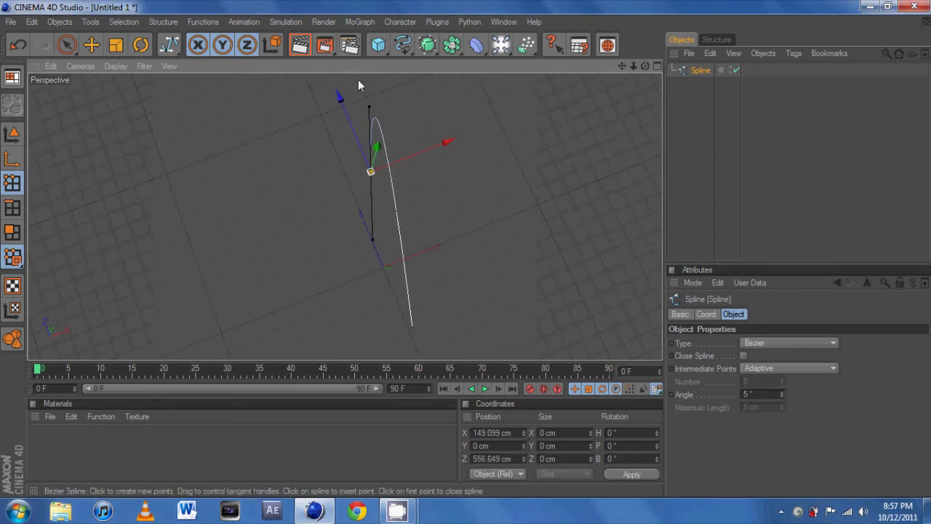
pyautogui.moveTo(402, 51); pyautogui.dragTo(509, 108)
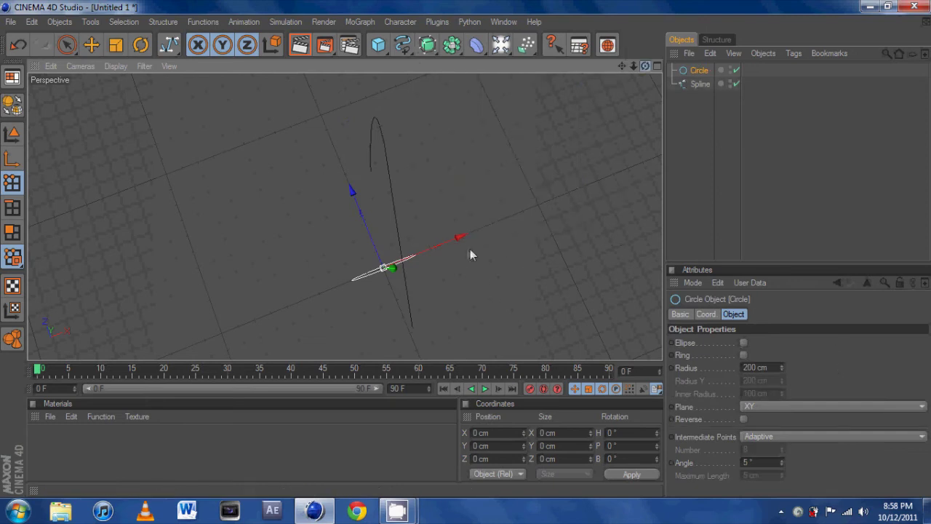
pyautogui.keyDown('alt'); pyautogui.moveTo(470, 248); pyautogui.dragTo(467, 249); pyautogui.keyUp('alt')
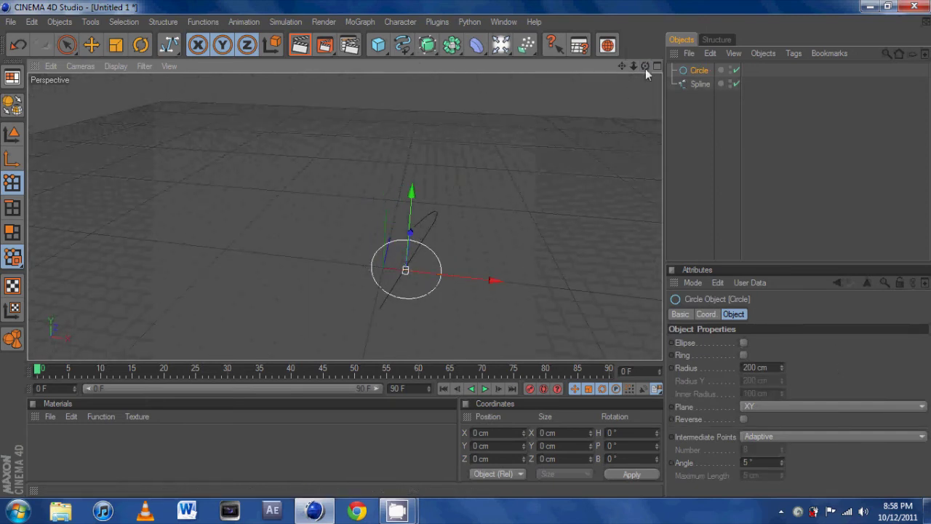
pyautogui.moveTo(467, 248)
pyautogui.keyDown('alt'); pyautogui.mouseDown()
pyautogui.moveTo(478, 250)
pyautogui.moveTo(462, 249)
pyautogui.moveTo(470, 262)
pyautogui.moveTo(466, 248)
pyautogui.mouseUp(); pyautogui.keyUp('alt')
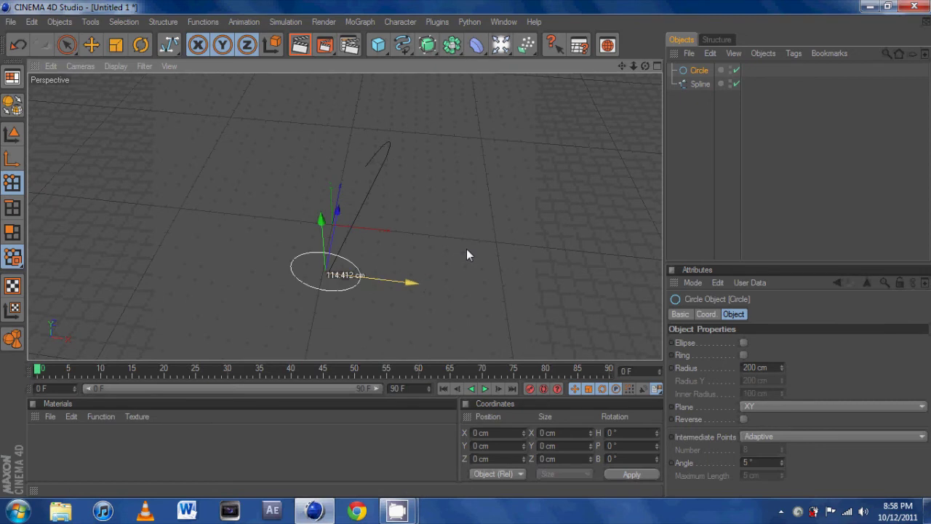
# - Set the radius of the circle at the Bezier spline's end to 20 cm
pyautogui.click(770, 366)
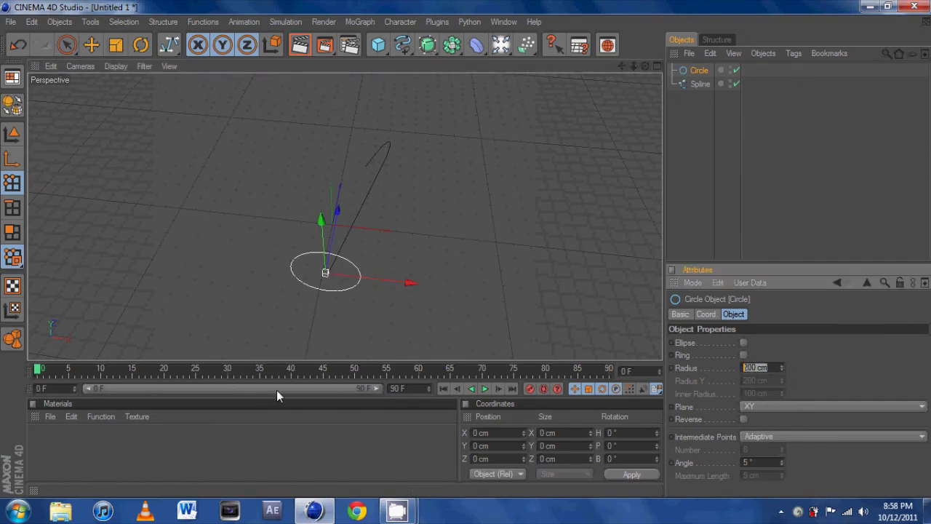
pyautogui.write('20')
pyautogui.press('Return')
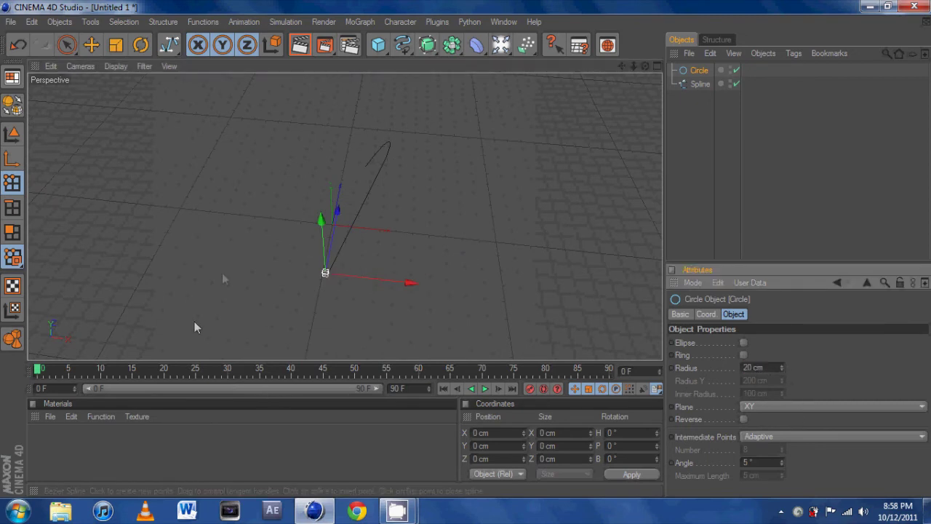
pyautogui.scroll(4, 348, 291)
pyautogui.scroll(-1, 349, 291)
pyautogui.moveTo(645, 65); pyautogui.dragTo(466, 249)
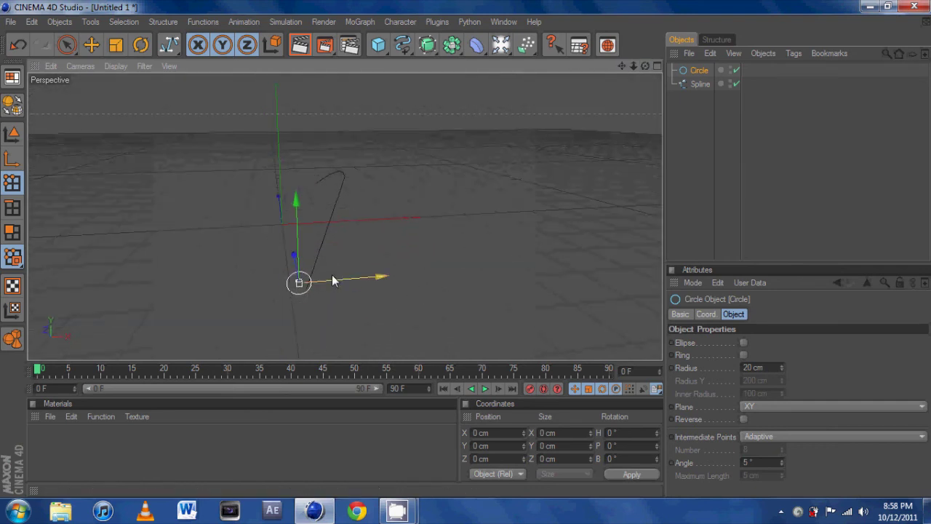
# - Add a Sweep NURBS object and make both the circle and the Bezier spline its children, with the circle first
pyautogui.moveTo(332, 275)
pyautogui.mouseDown()
pyautogui.moveTo(466, 249)
pyautogui.moveTo(331, 275)
pyautogui.mouseUp()
pyautogui.moveTo(645, 65); pyautogui.dragTo(547, 154)
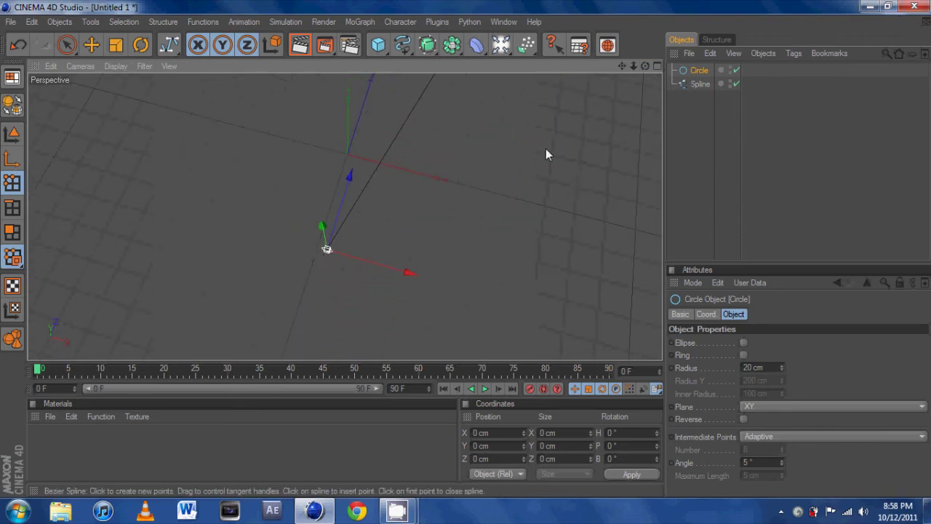
pyautogui.click(427, 46)
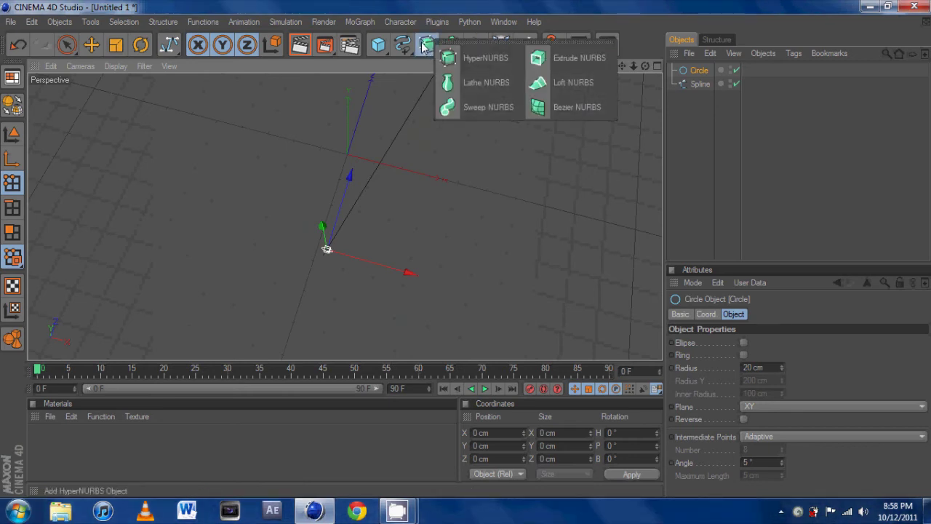
pyautogui.click(470, 109)
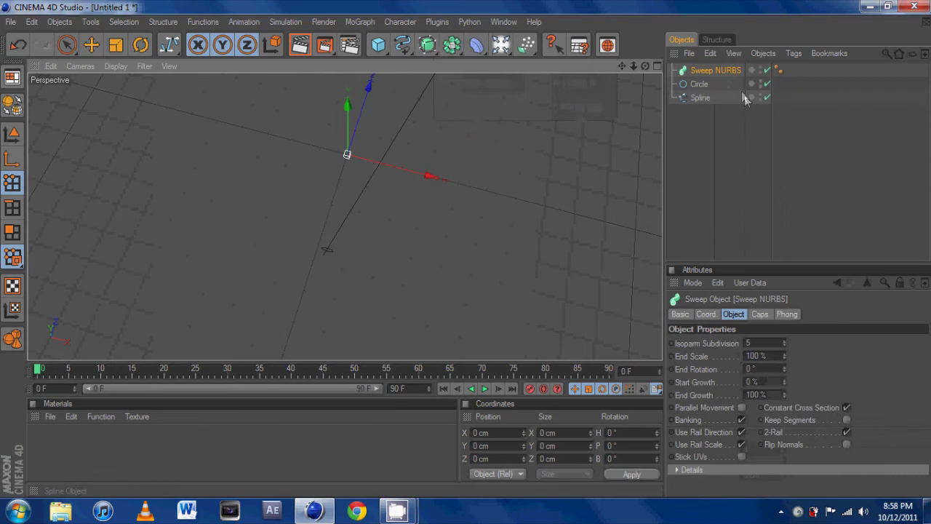
pyautogui.moveTo(705, 120); pyautogui.dragTo(700, 71)
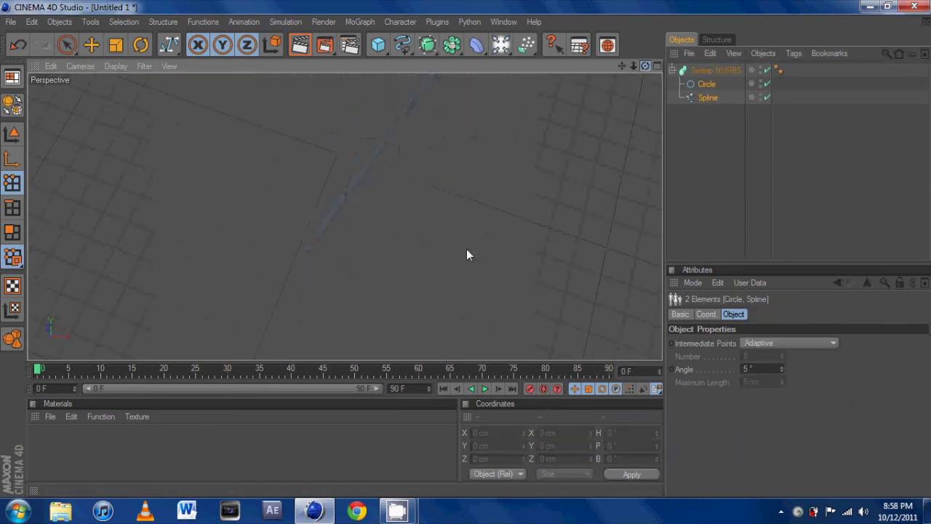
pyautogui.moveTo(467, 249); pyautogui.dragTo(467, 249)
pyautogui.moveTo(623, 65); pyautogui.dragTo(466, 249)
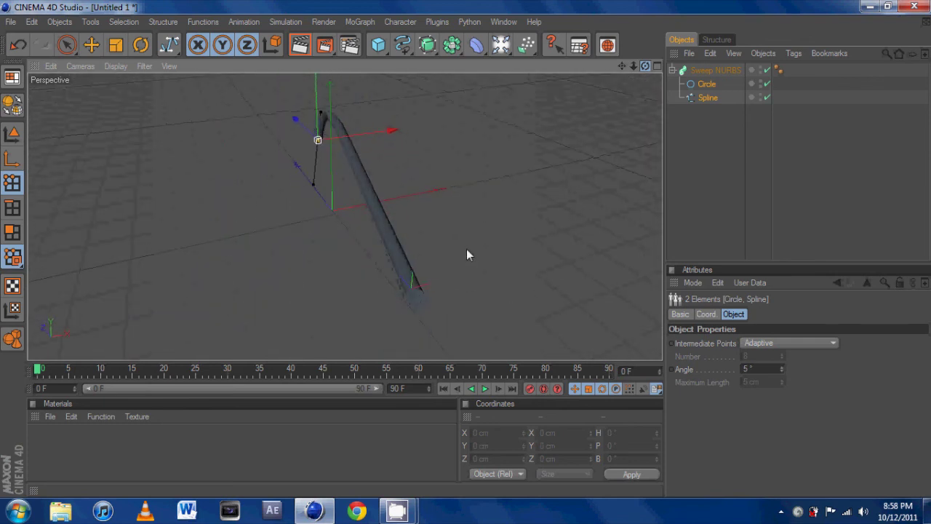
# - Try the spline above the circle inside the Sweep NURBS, inspect the shape, and put the circle back on top
pyautogui.click(706, 100)
pyautogui.moveTo(709, 98); pyautogui.dragTo(711, 78)
pyautogui.scroll(-5, 531, 145)
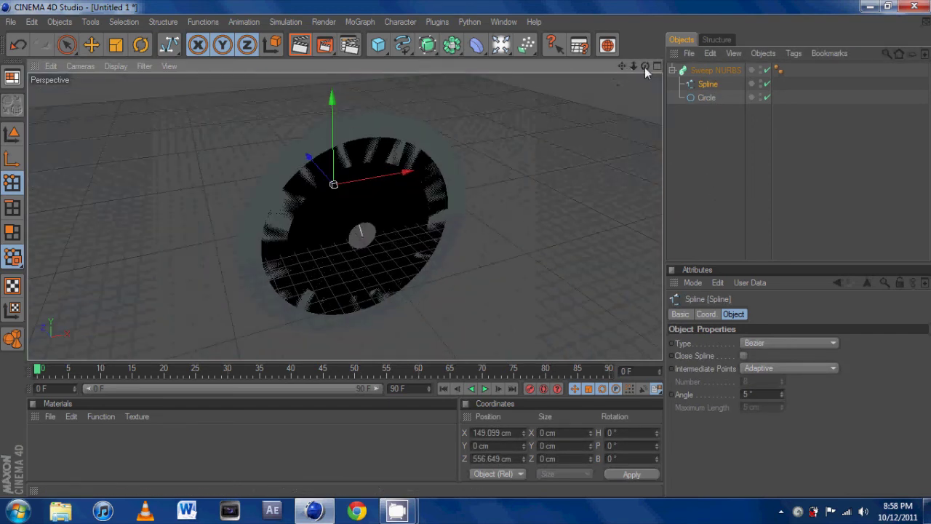
pyautogui.moveTo(644, 67); pyautogui.dragTo(467, 249)
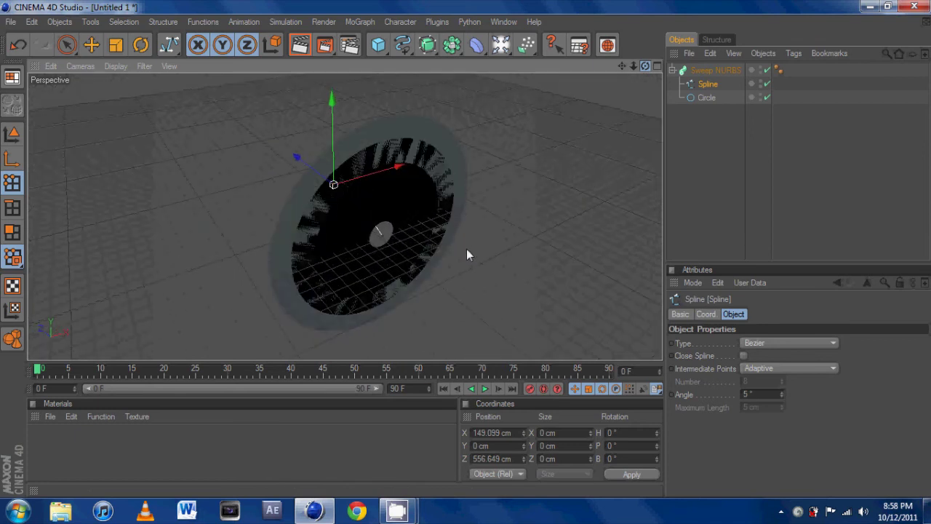
pyautogui.moveTo(716, 97); pyautogui.dragTo(711, 80)
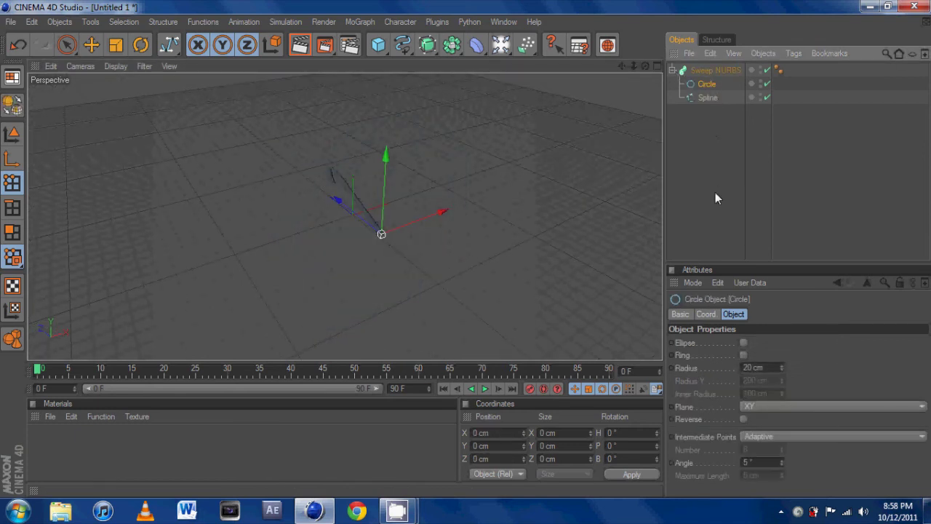
pyautogui.scroll(4, 248, 283)
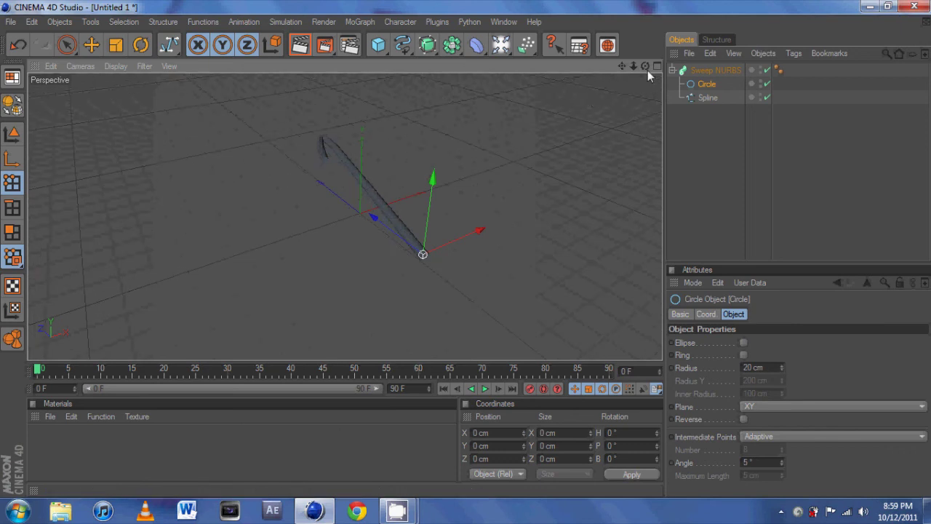
# - Select the spline inside the Sweep NURBS and inspect the swept tube from another angle
pyautogui.click(705, 97)
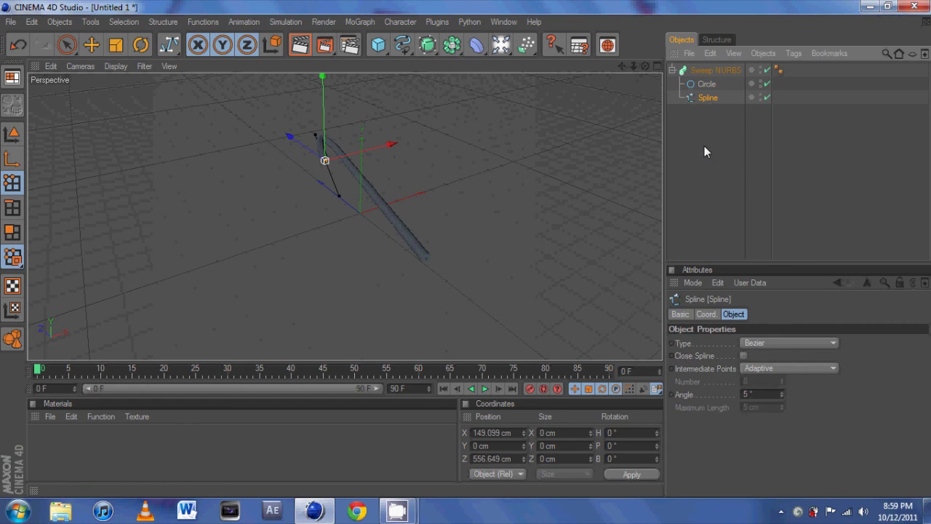
pyautogui.click(673, 70)
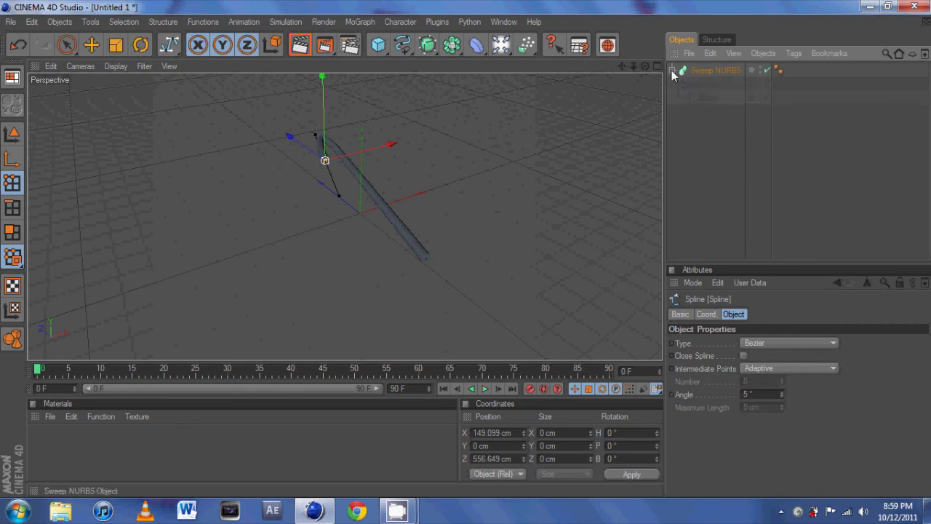
pyautogui.click(673, 70)
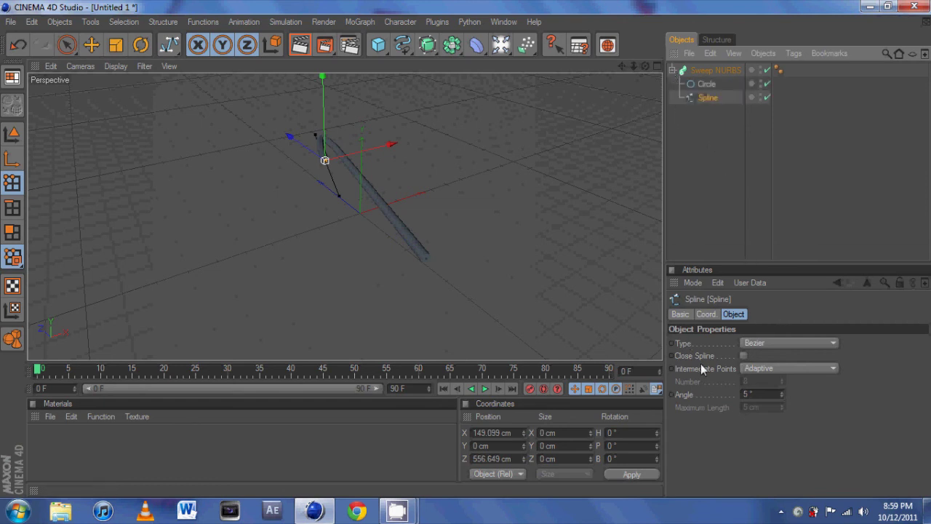
pyautogui.moveTo(645, 64); pyautogui.dragTo(466, 249)
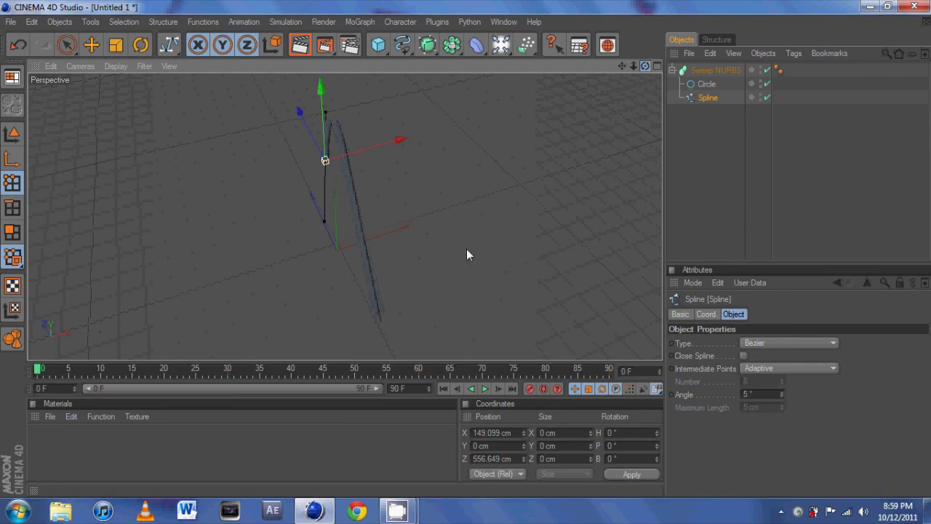